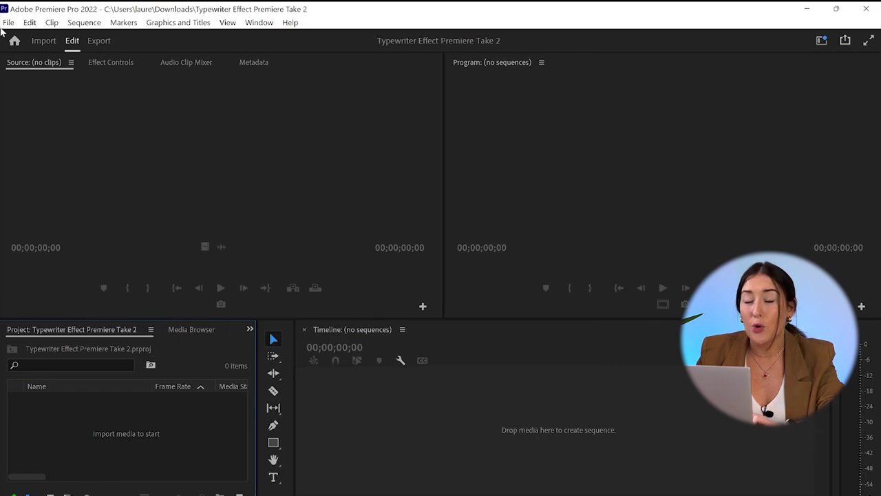
Import Naples Typewriter 2.mp4 and drag it onto the timeline to build a matching sequence
click(8, 23)
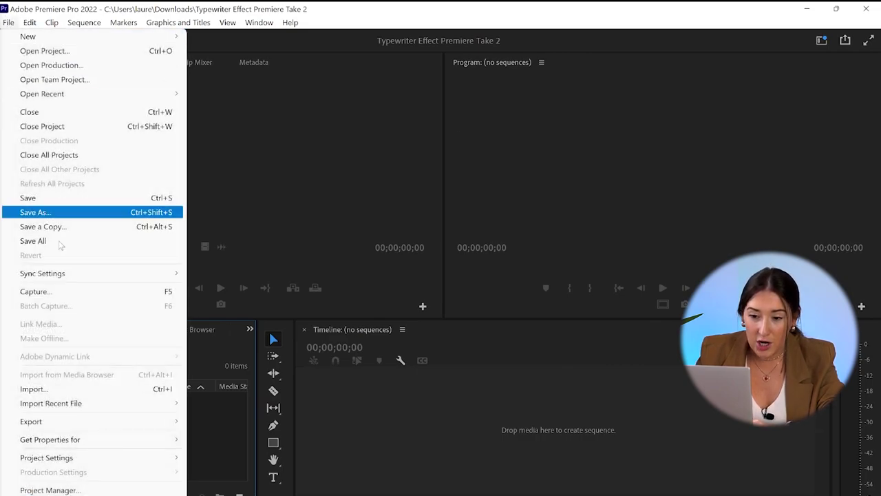
click(76, 390)
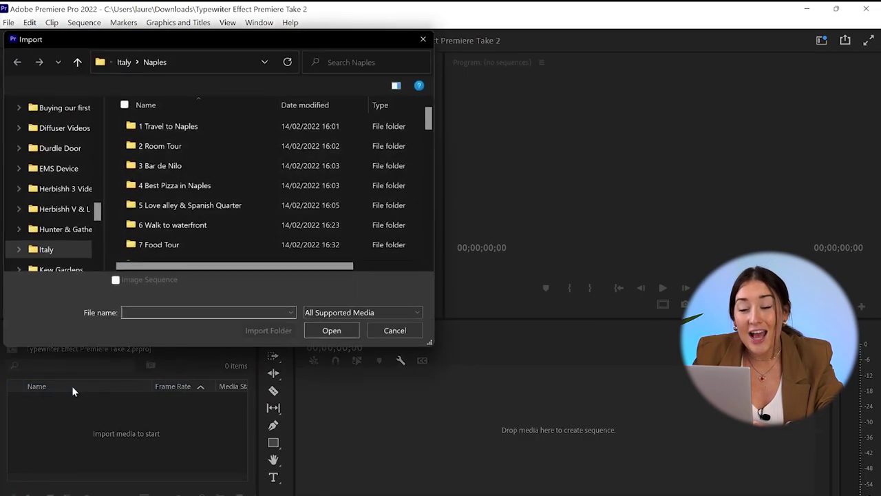
click(330, 199)
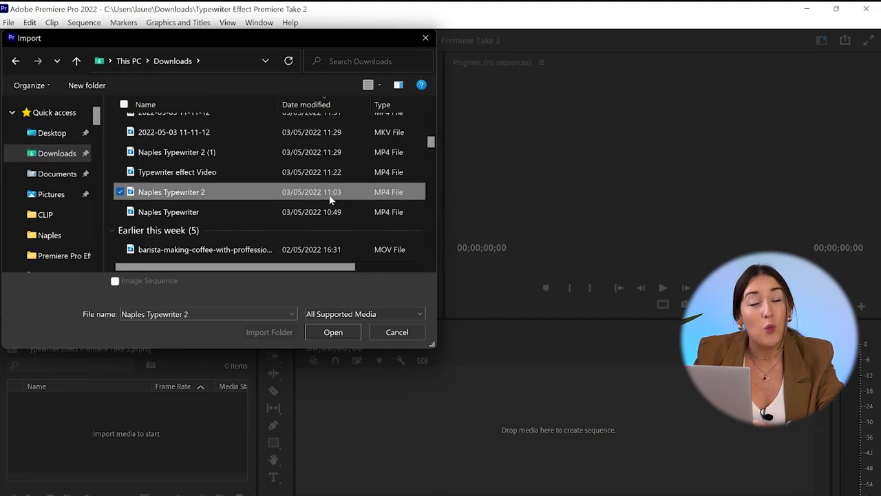
double_click(331, 199)
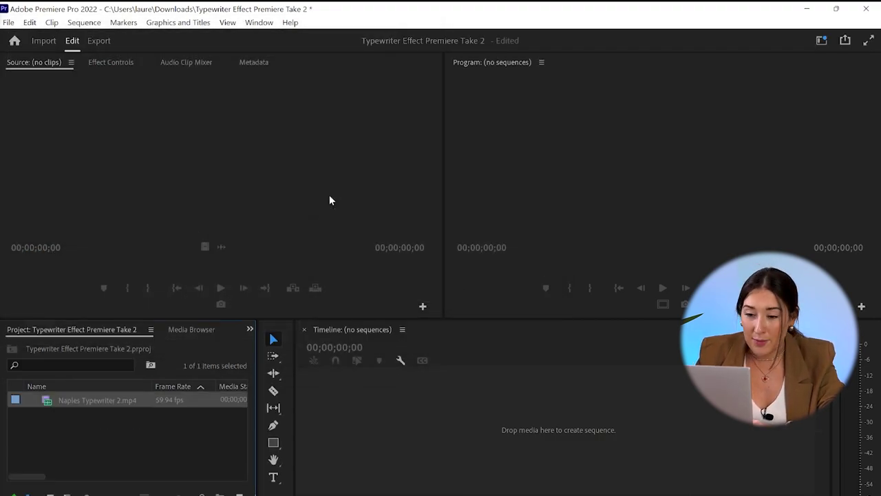
drag(48, 401, 388, 399)
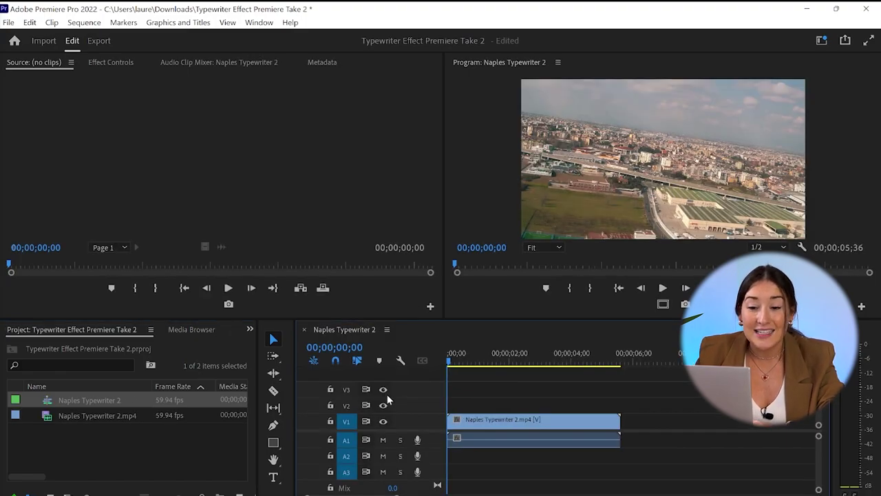
With the Type tool, place a 'Naples Travel Vlog 2022' text box on the Naples frame
click(273, 476)
click(536, 148)
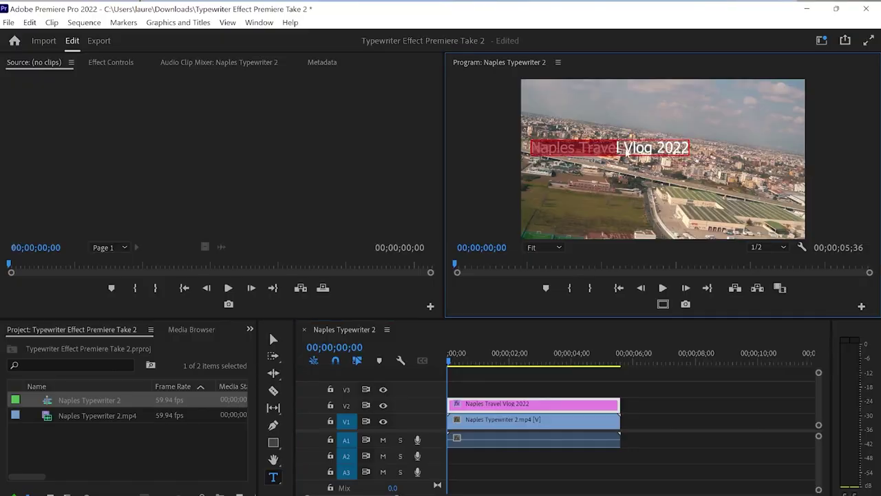
In Effect Controls, change the title font to Lucida Sans Typewriter at size 130
click(111, 62)
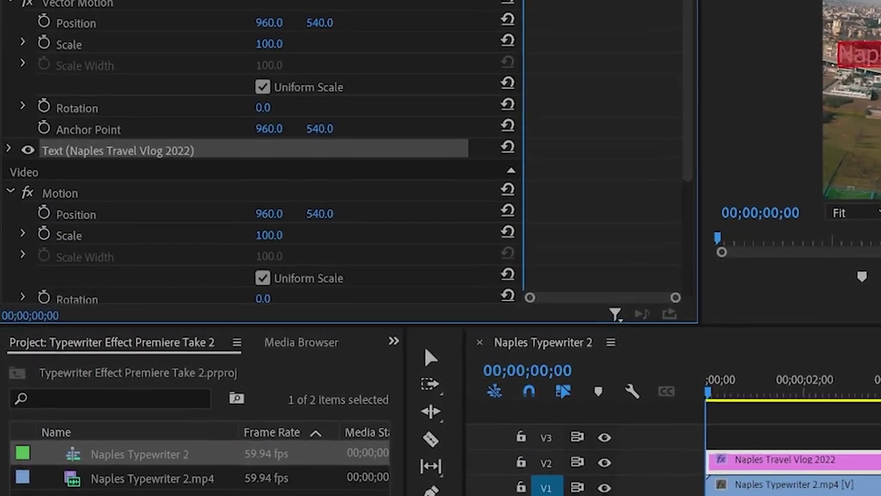
click(8, 149)
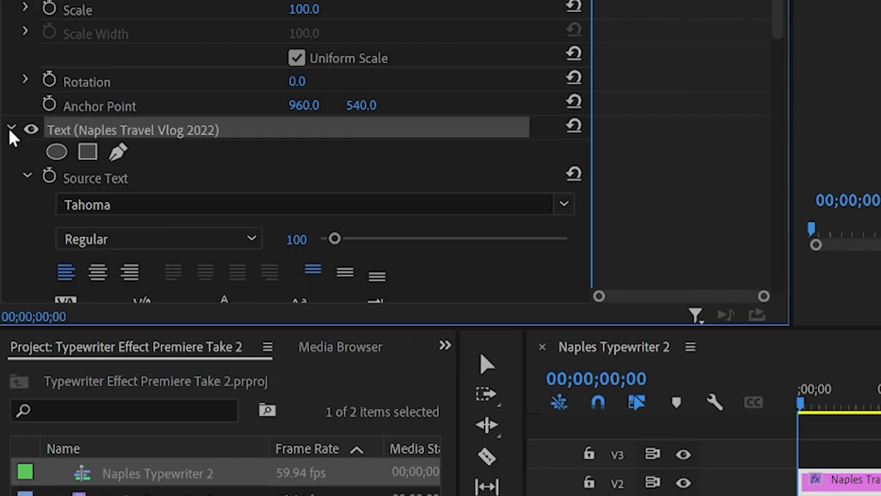
click(87, 205)
text(ty)
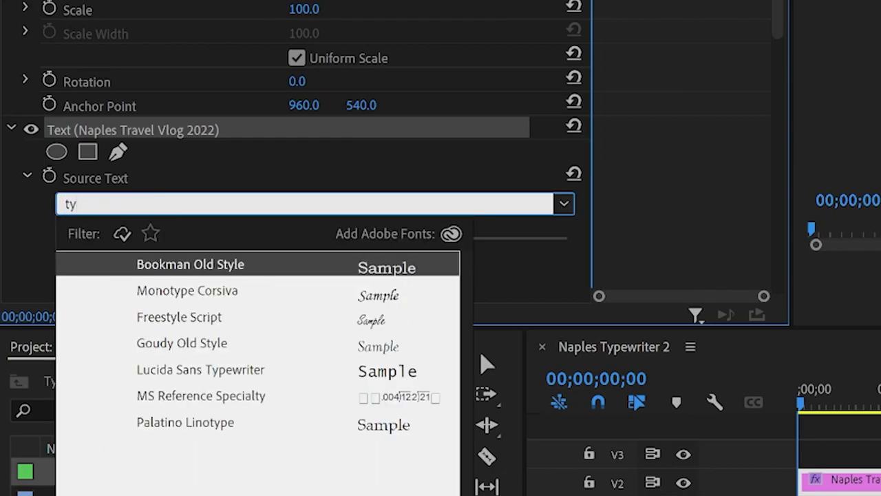
click(175, 380)
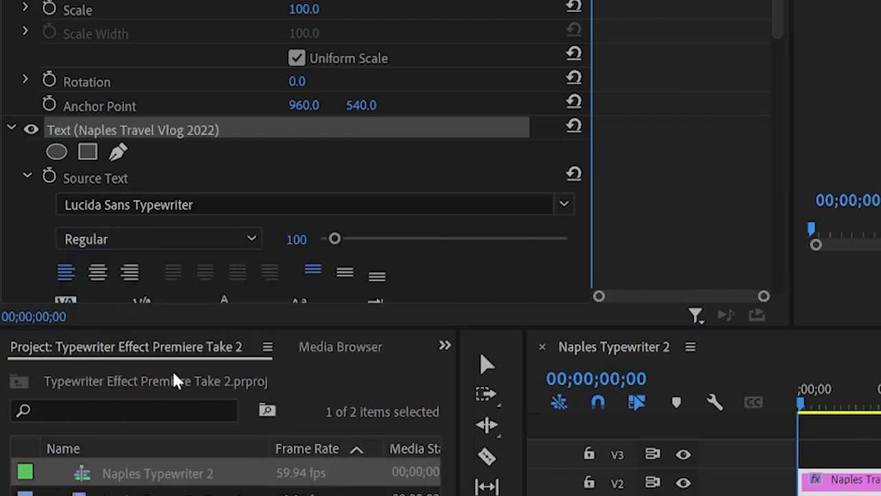
click(288, 232)
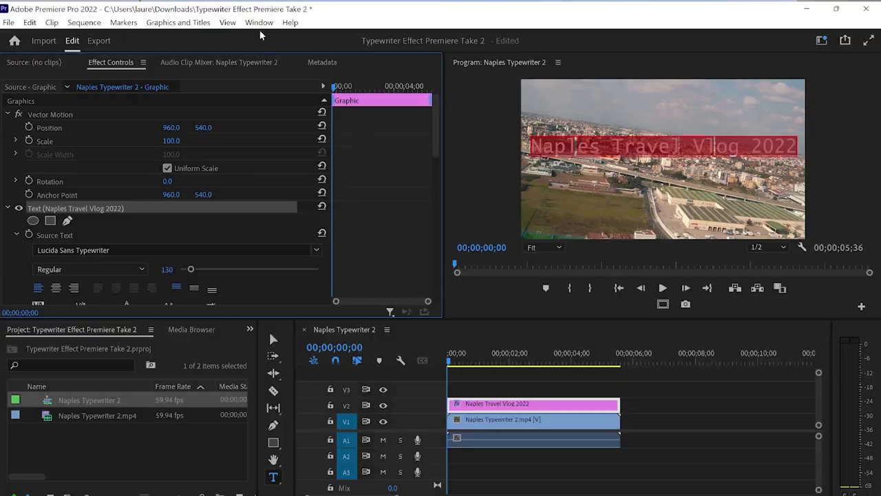
Open the Essential Graphics panel and centre the title vertically in the frame
click(260, 27)
click(330, 231)
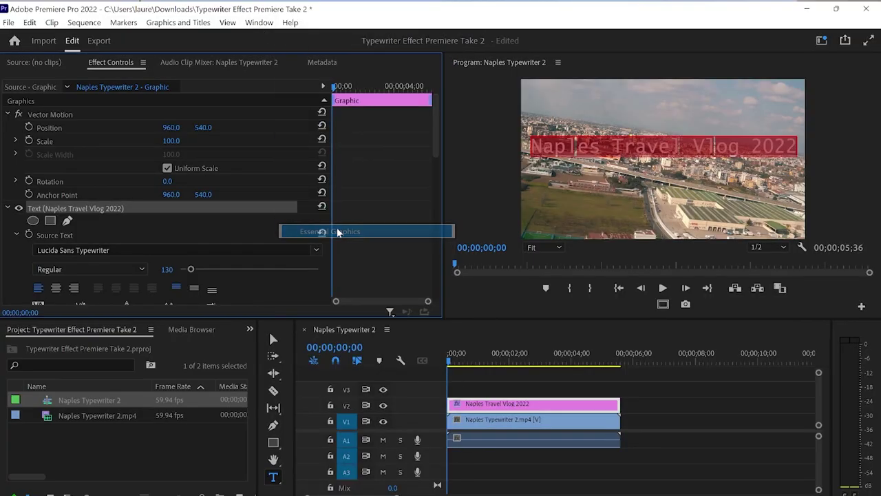
click(774, 94)
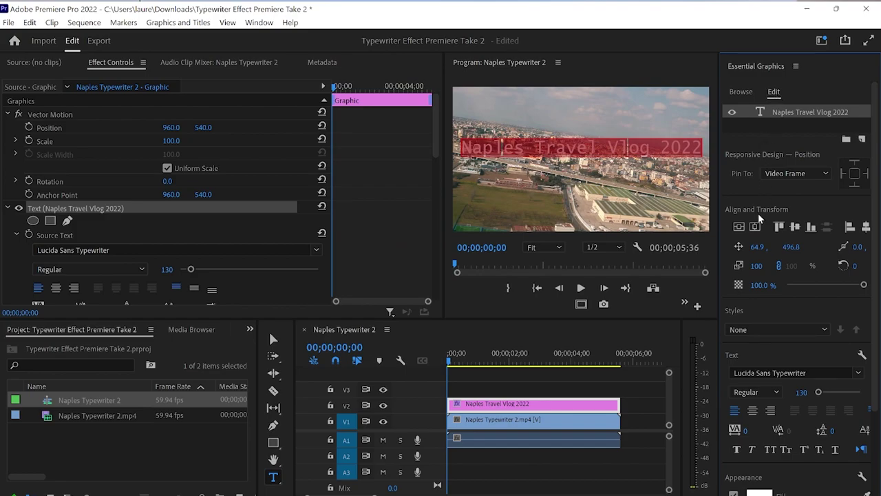
click(739, 227)
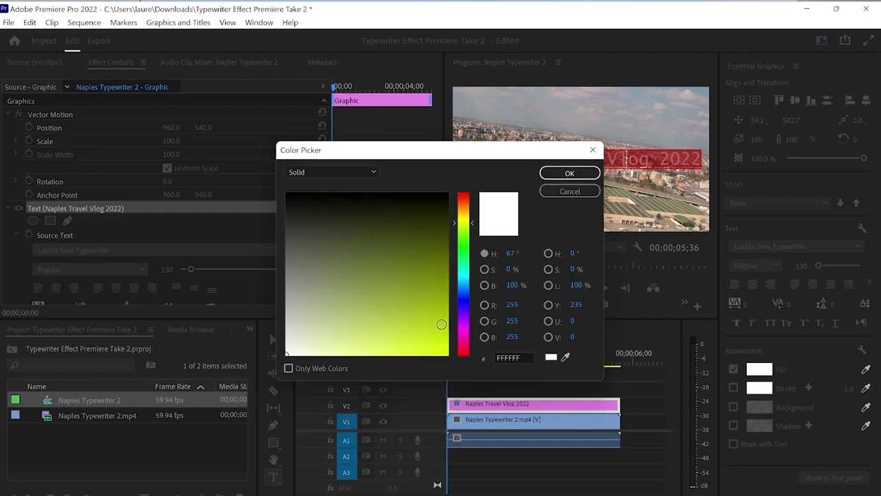
Give the title a yellow FBFB17 fill and a black stroke outline
click(570, 172)
click(733, 387)
click(759, 387)
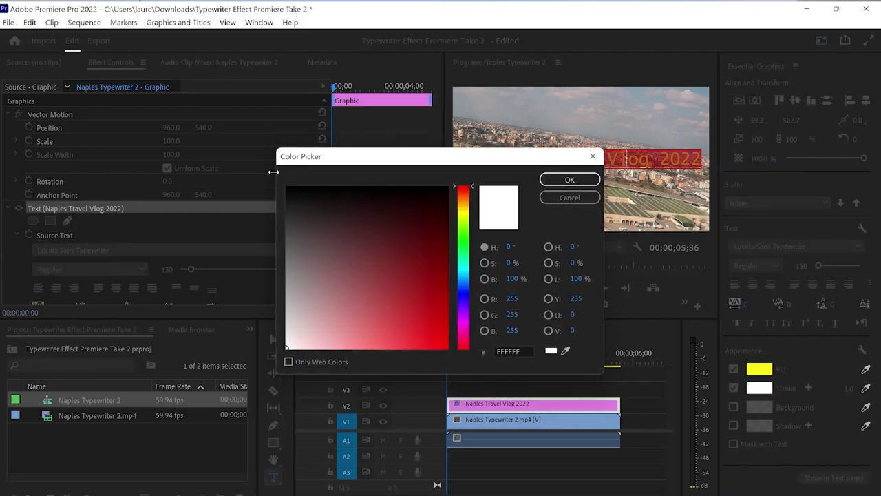
click(287, 190)
key(Return)
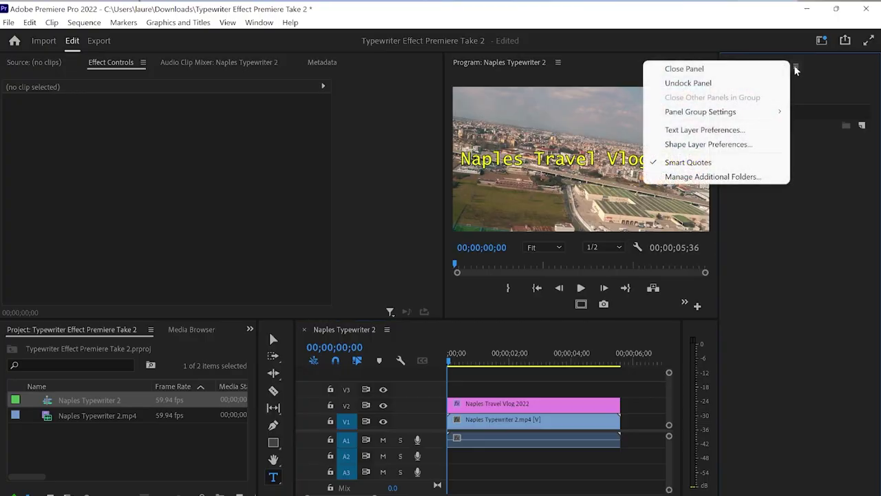
Close Essential Graphics, move the playhead to 5;18, and set a first Source Text keyframe
click(781, 69)
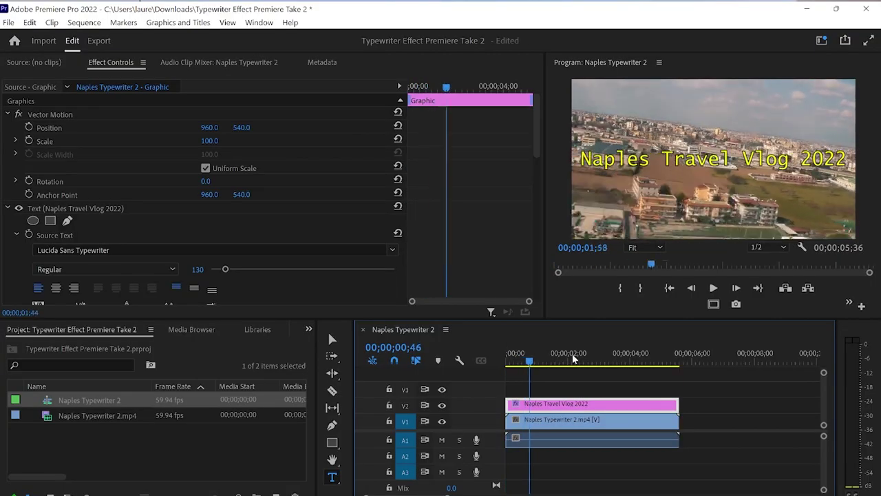
drag(572, 358, 673, 359)
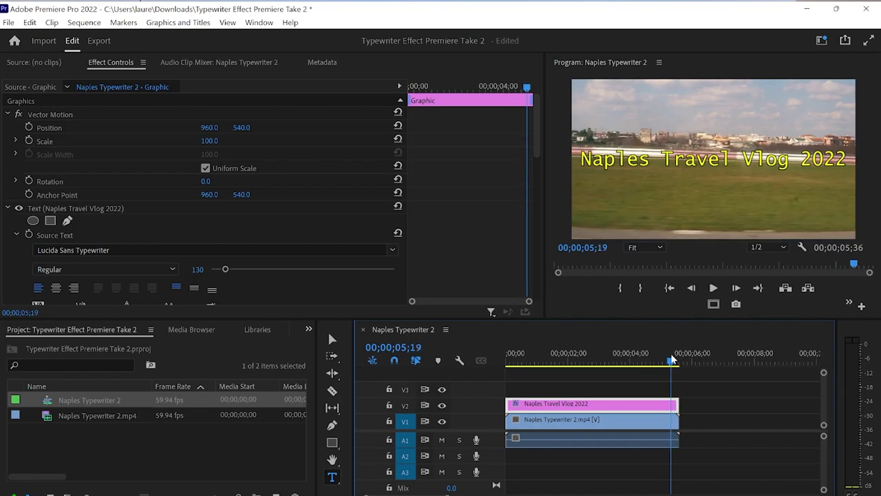
click(29, 234)
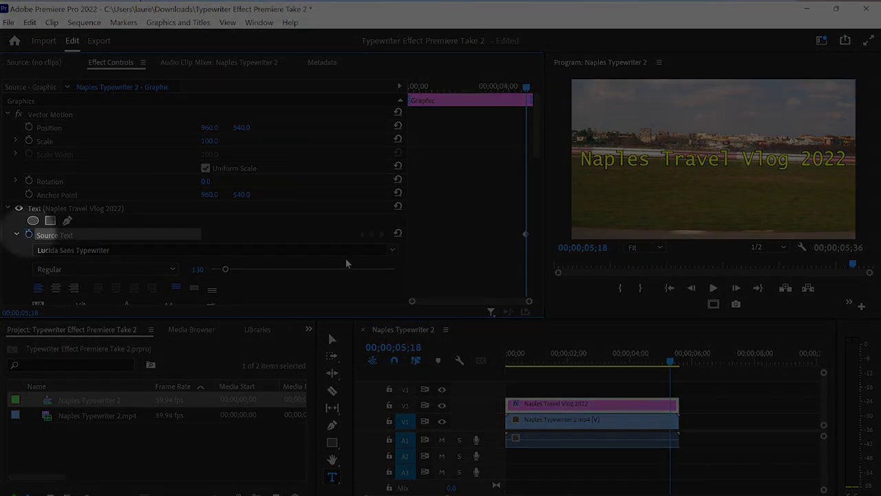
click(525, 234)
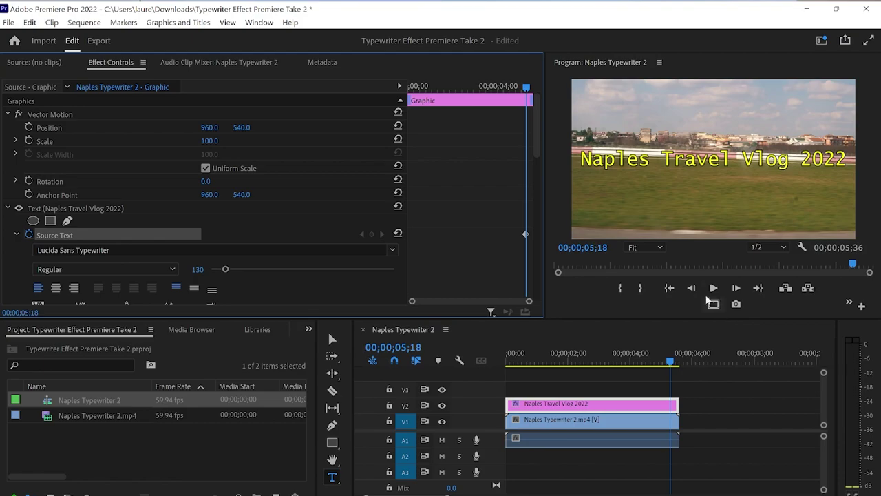
Step back frame by frame, deleting the title's last characters so it reads 'Naples Travel Vlog 2' at 4;59
click(693, 290)
click(695, 291)
click(692, 289)
click(692, 289)
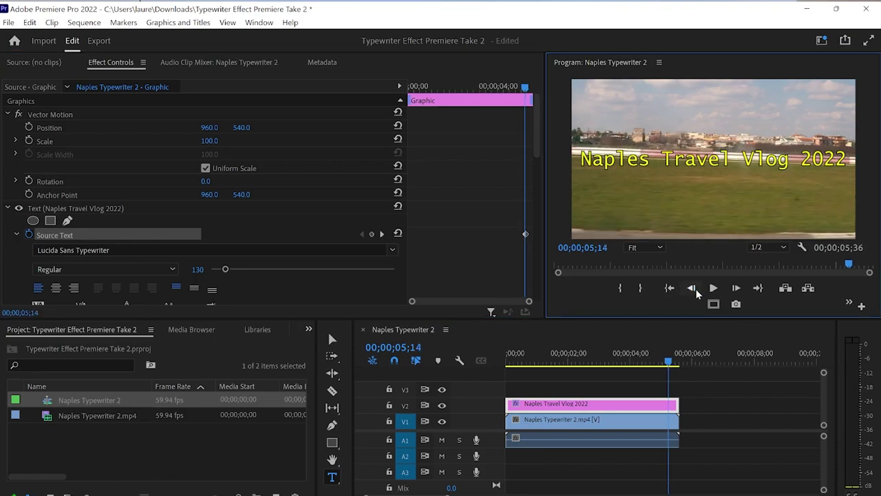
click(836, 155)
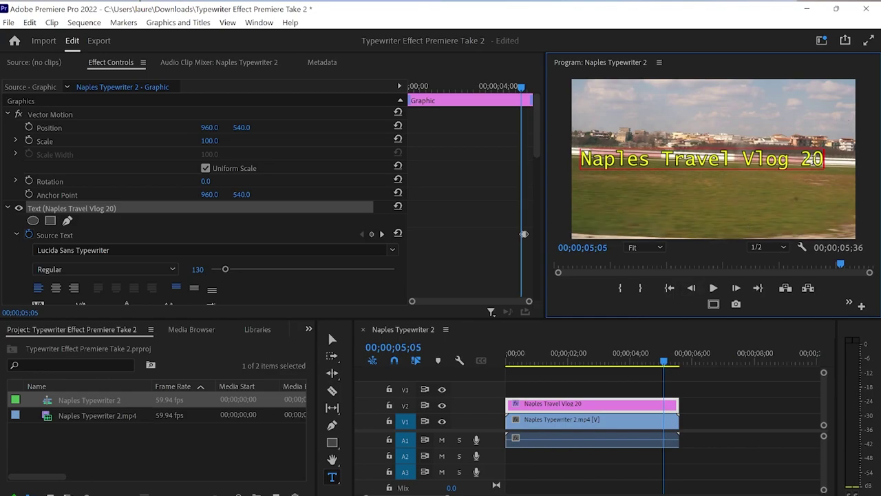
click(692, 287)
click(692, 288)
click(692, 288)
click(691, 287)
click(691, 288)
click(691, 288)
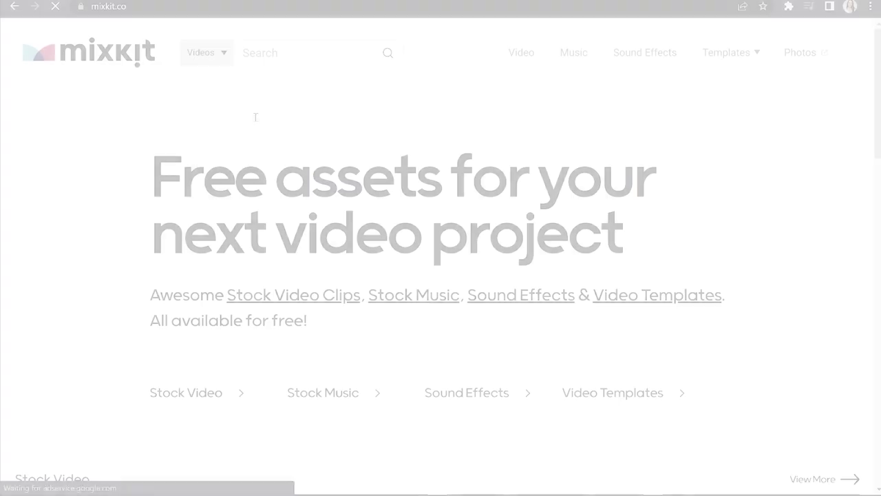
Browse Mixkit's sound effects, then switch to Pixabay's royalty-free sound effects listing
click(650, 55)
scroll(440, 276, down, 15)
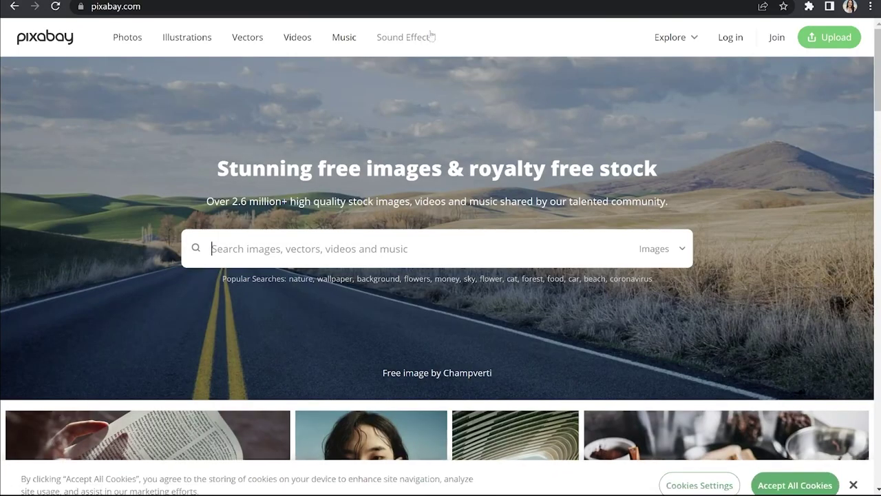
click(429, 36)
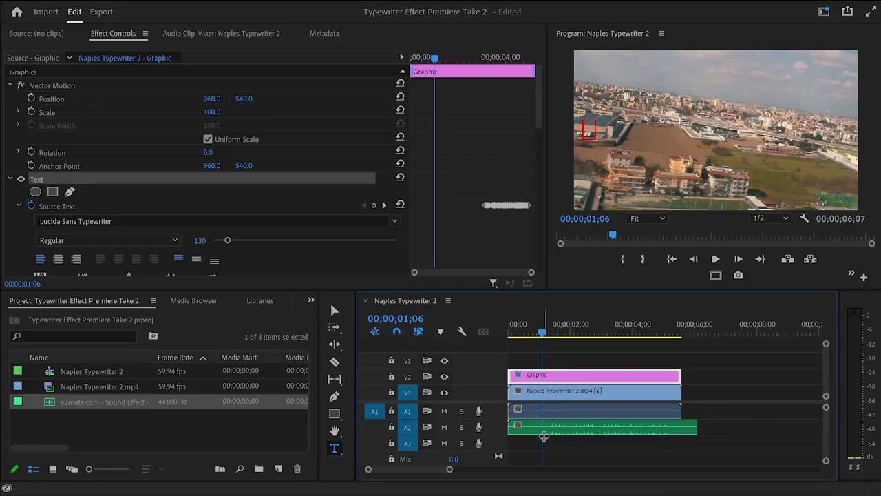
Cut away the typing sound's start and trim it where the title completes, about 5;22
key(c)
click(547, 426)
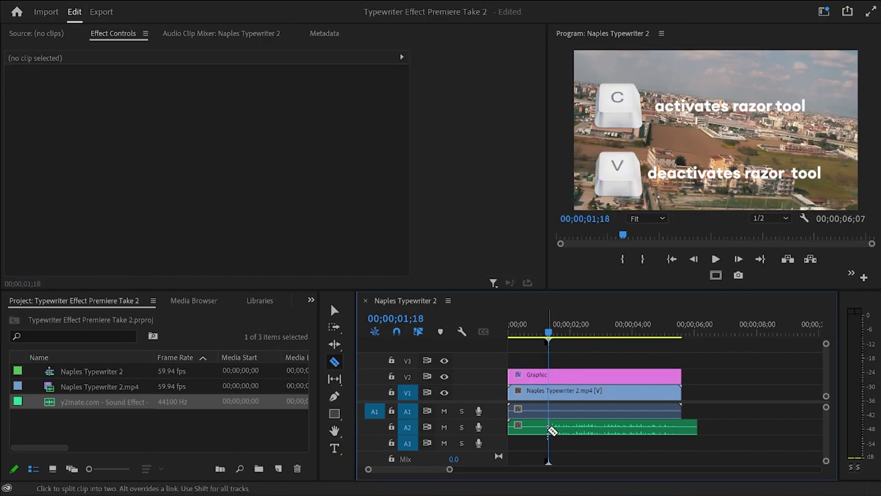
key(v)
click(535, 424)
key(Delete)
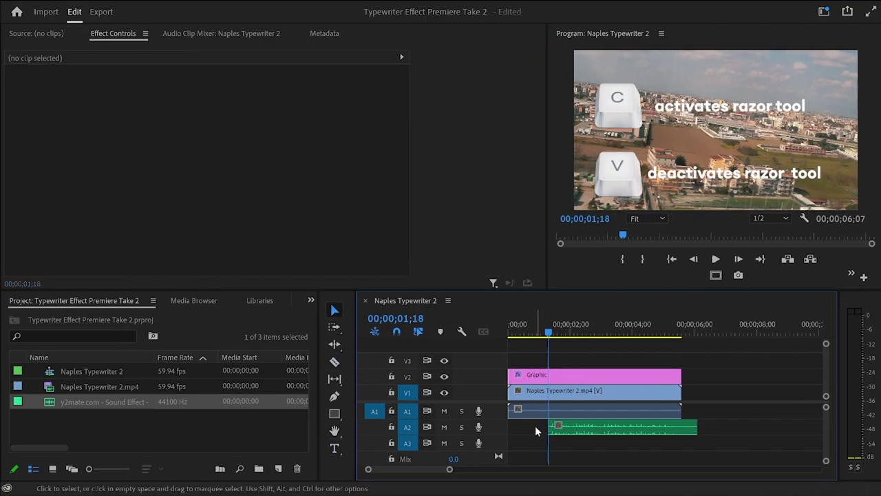
click(551, 334)
drag(569, 336, 675, 341)
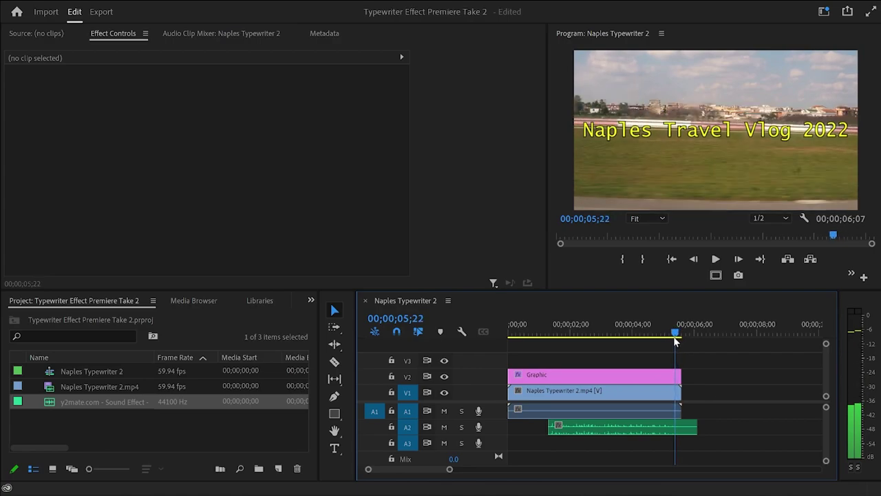
click(687, 427)
key(w)
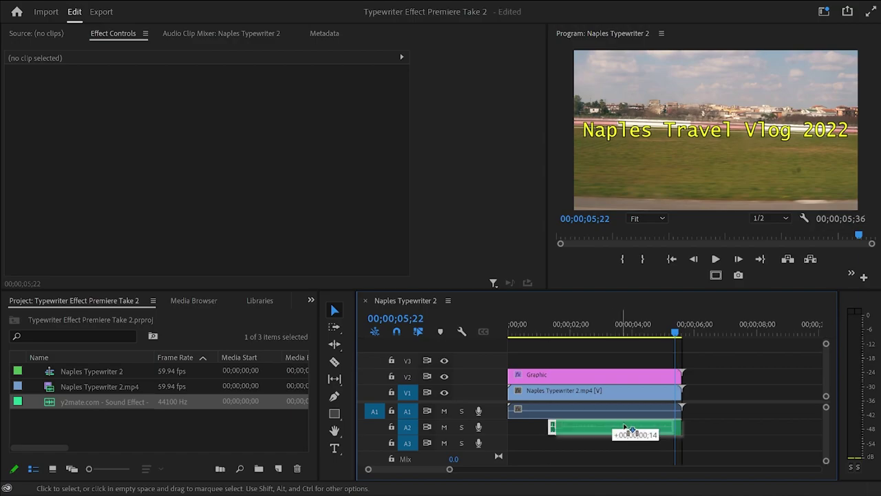
Shift the typing sound slightly later to match the type-on, play it back, and render In to Out
drag(666, 428, 672, 427)
drag(590, 324, 612, 329)
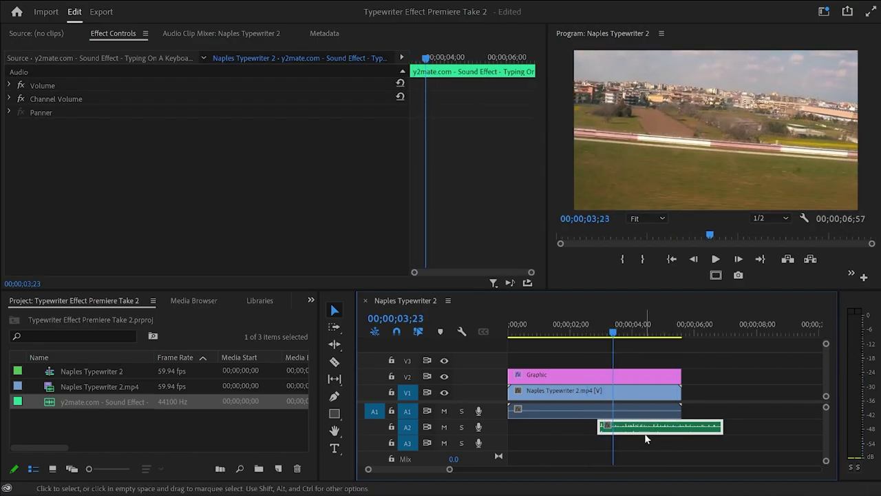
mouse_move(642, 429)
mouse_down()
mouse_move(669, 428)
mouse_move(657, 428)
mouse_up()
key(space)
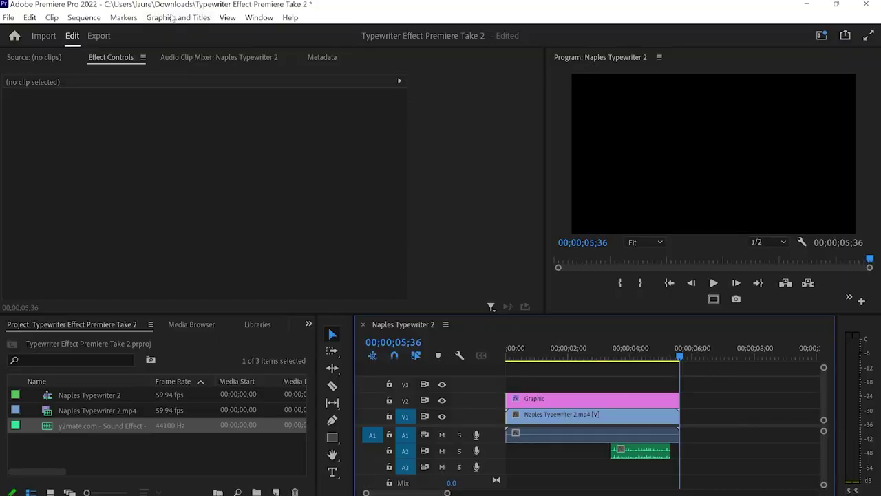
click(83, 17)
click(121, 46)
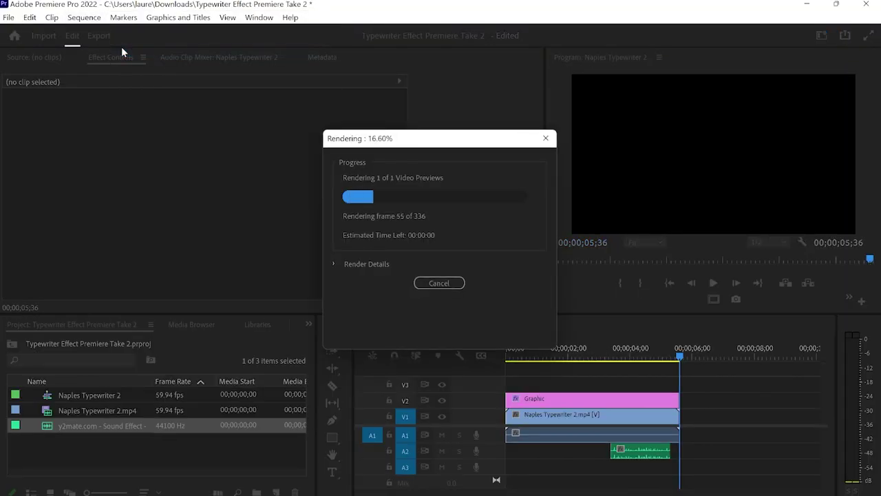
Open File > Export > Media for the Naples Typewriter 2 sequence, then scroll the VEED dashboard
click(8, 17)
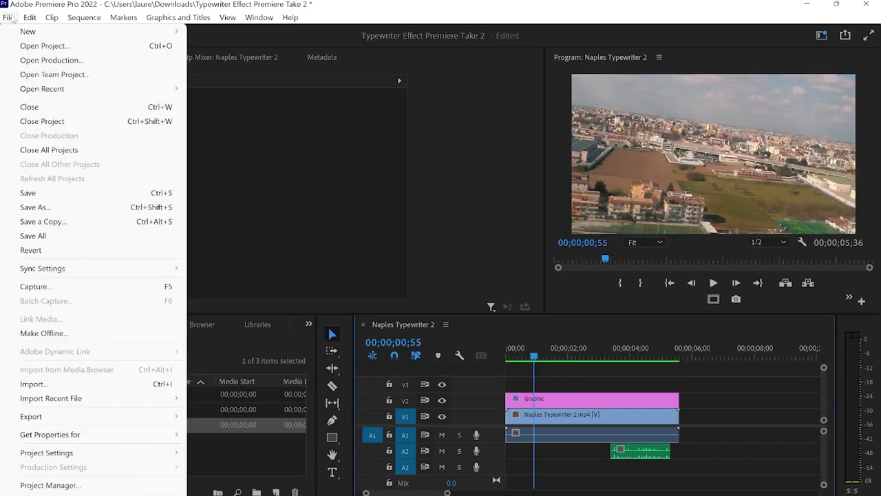
mouse_move(102, 417)
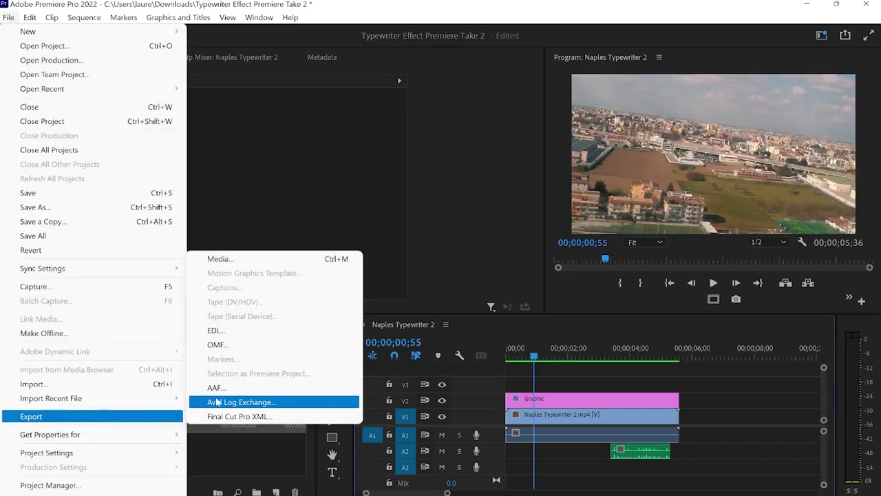
click(261, 266)
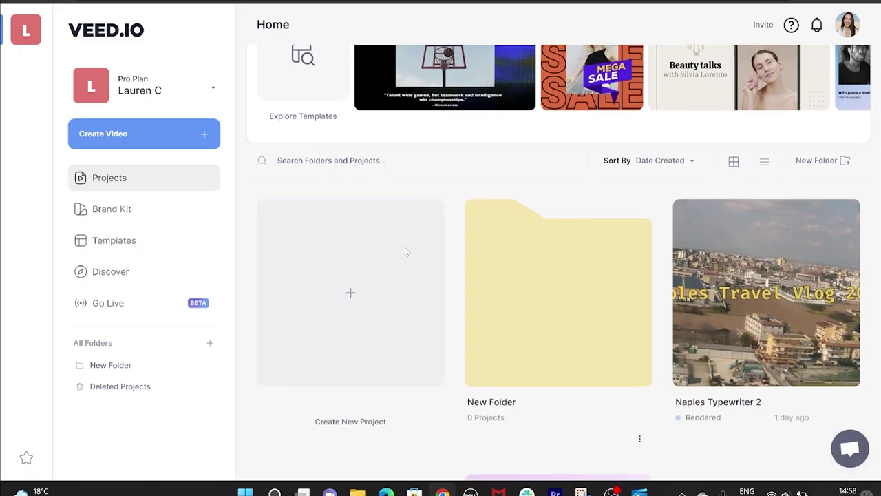
scroll(404, 250, down, 1)
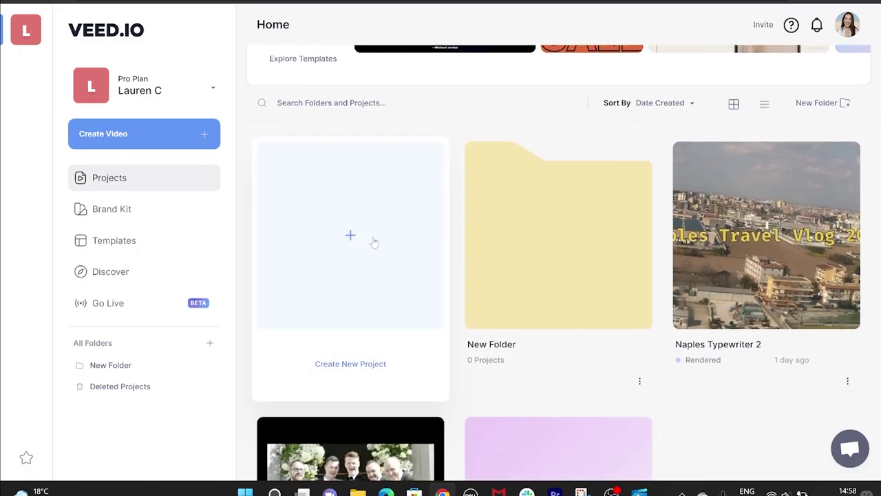
Create a new VEED project with the Naples footage and add a Headline Title reading 'Naples Travel Vlog 2022'
click(373, 243)
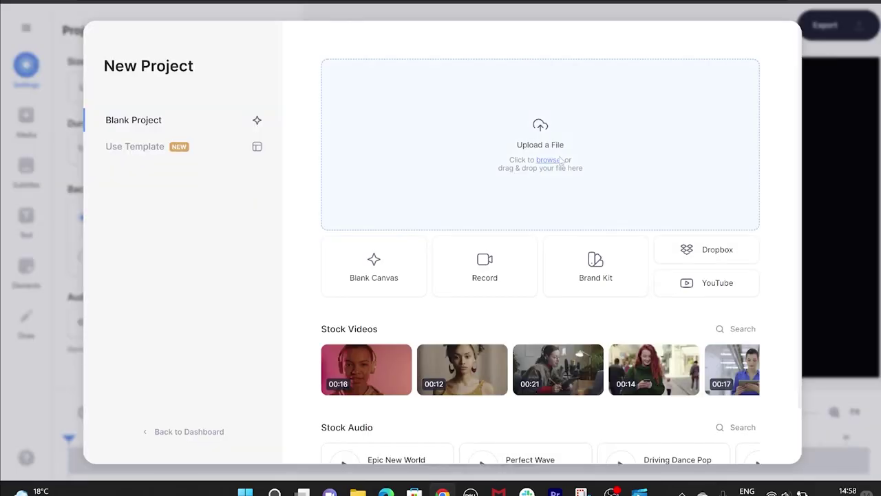
click(562, 161)
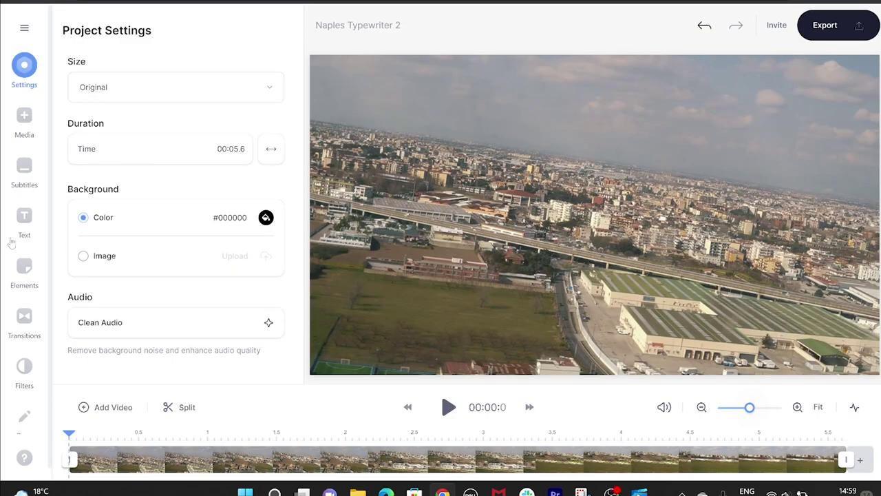
click(21, 234)
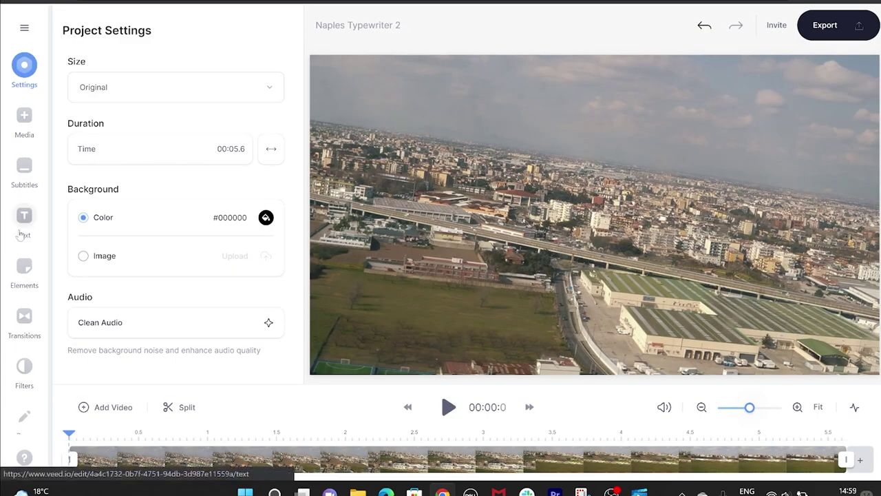
click(176, 77)
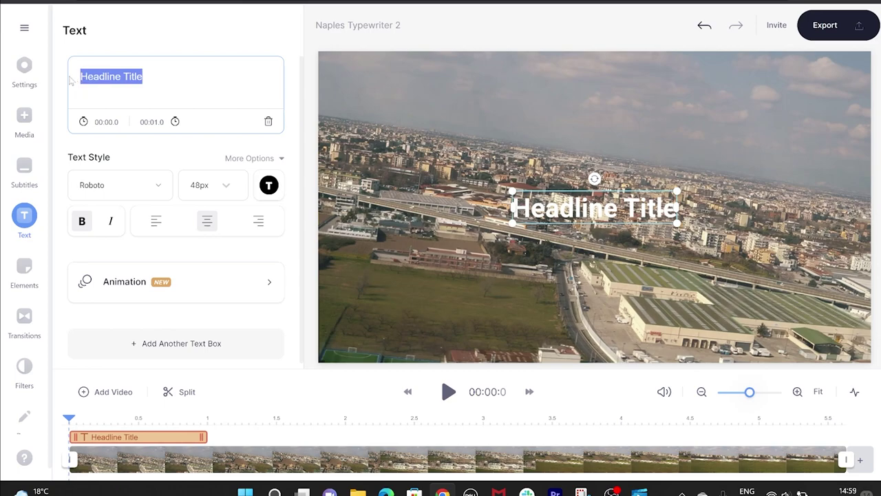
Enter 'Naples Travel Vlog 2022' as the title text and set its font to Fira Code
text(Naples Travel Vlog 2022)
click(120, 184)
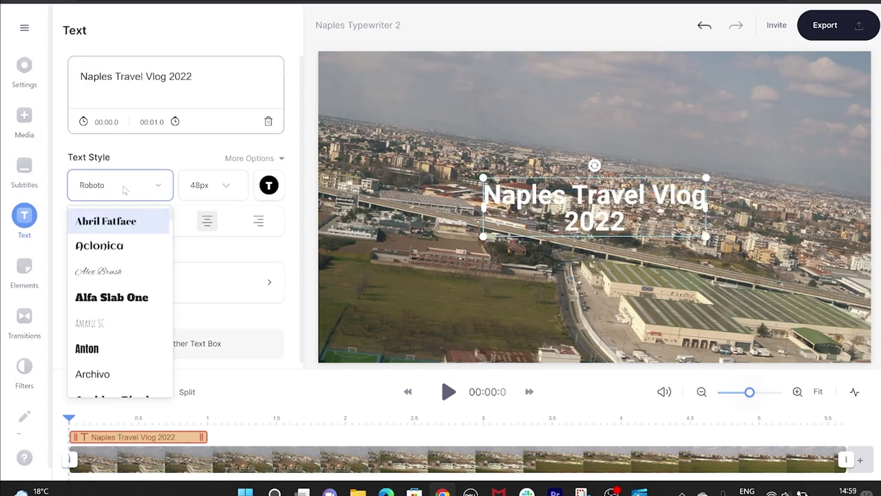
scroll(119, 316, down, 1)
scroll(119, 319, down, 10)
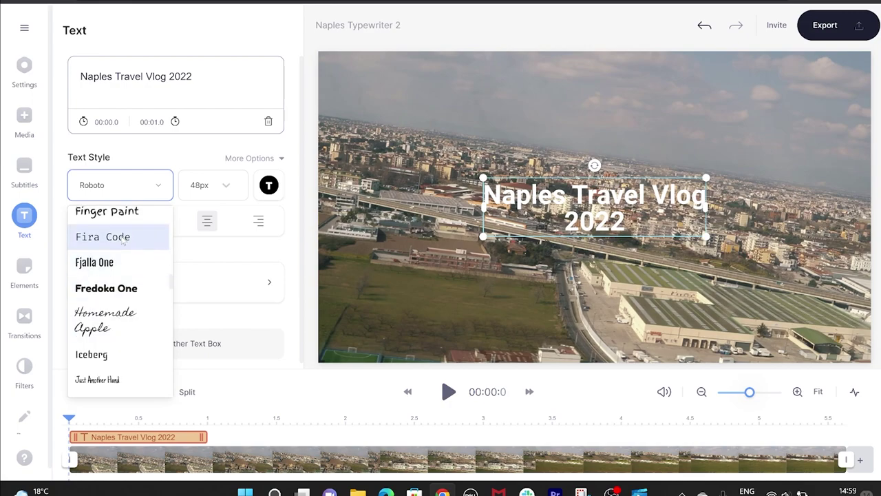
click(122, 238)
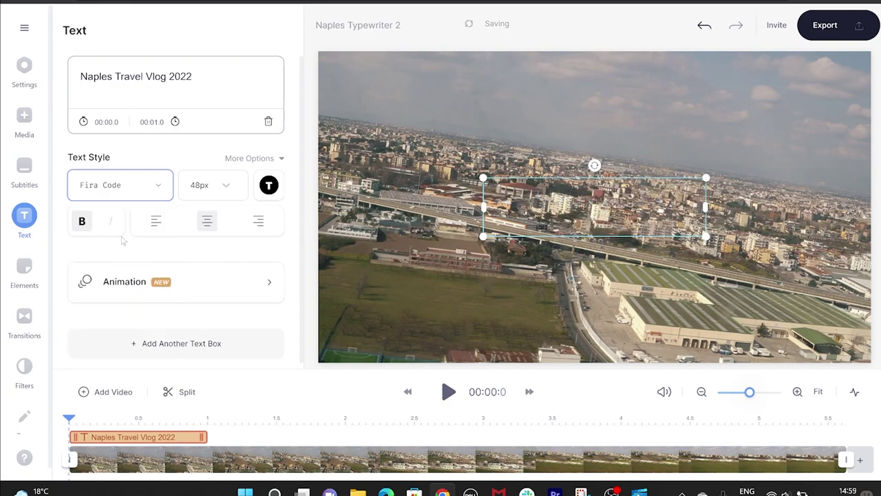
Colour the title text #FECB2F and give it a black Outline (Filled) style
click(269, 186)
click(279, 161)
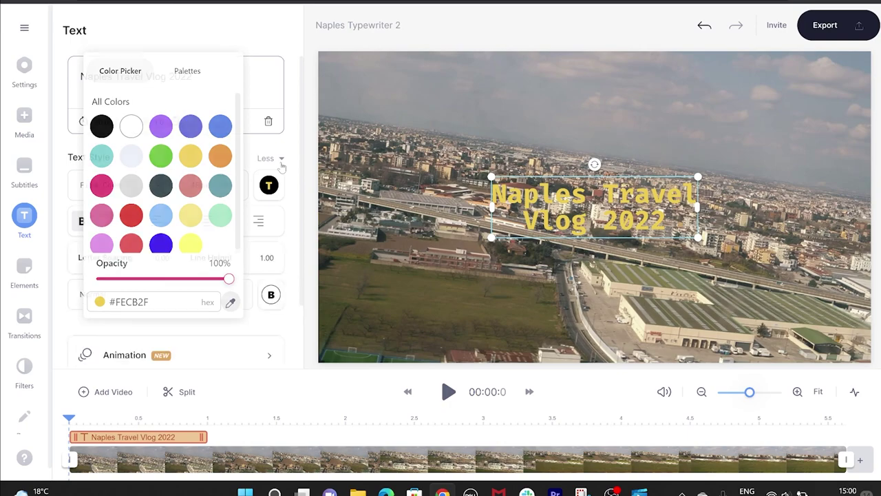
click(186, 294)
click(152, 444)
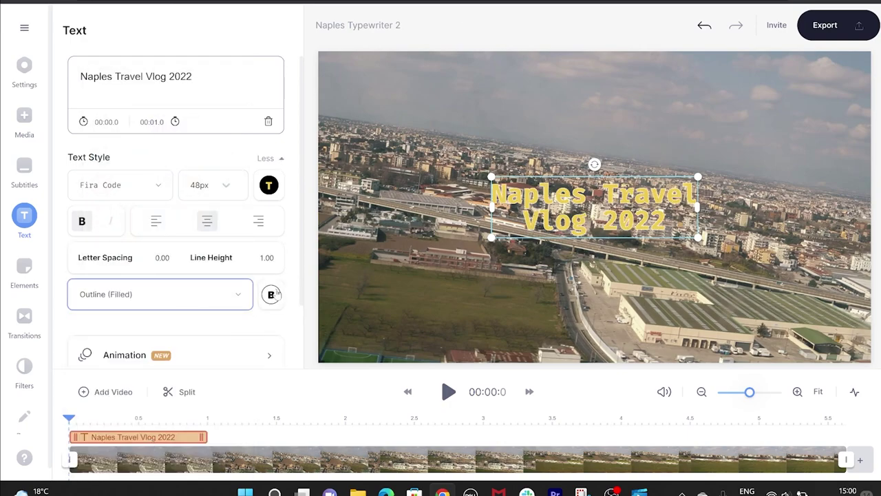
click(274, 294)
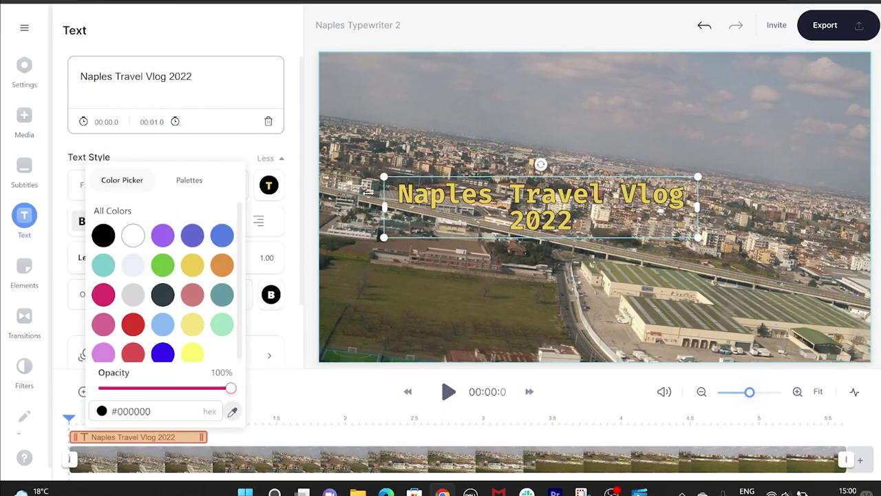
click(645, 218)
Nudge the title slightly right and down and enlarge it to 56px
drag(644, 216, 649, 216)
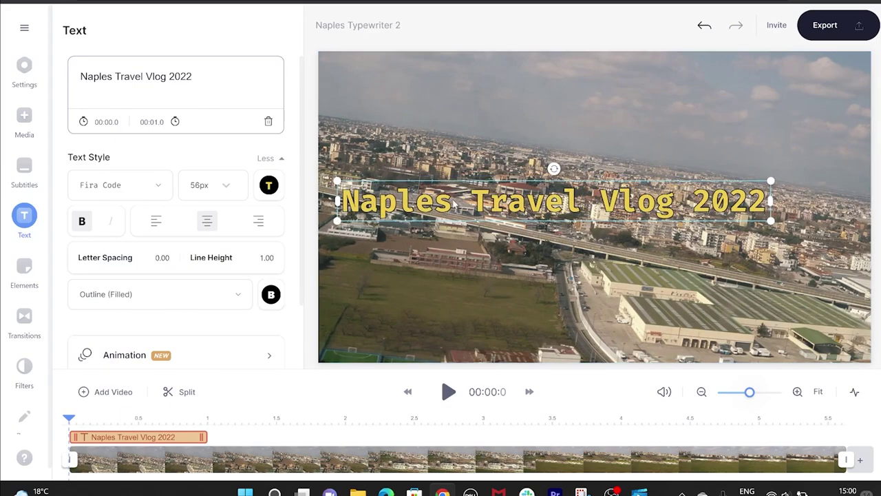
drag(770, 220, 811, 222)
scroll(302, 255, down, 2)
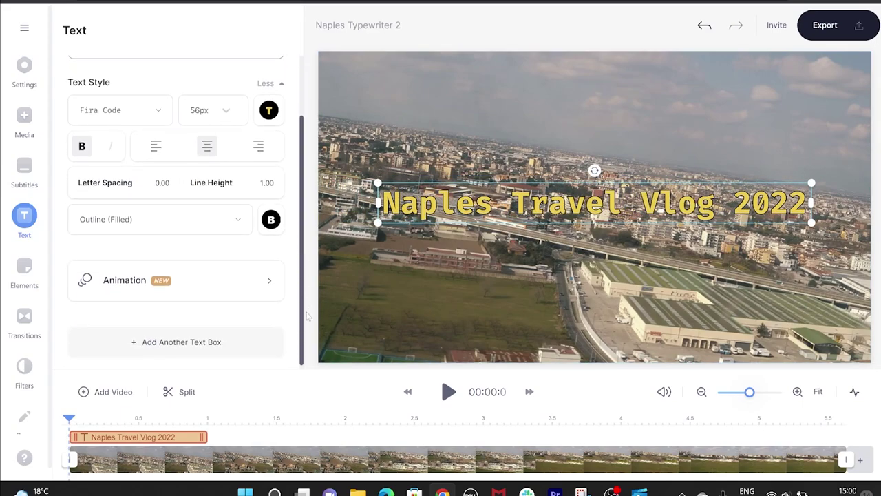
Preview the Pop, Slide Up and Block animations on the title, then apply Typewriter
click(168, 281)
click(176, 240)
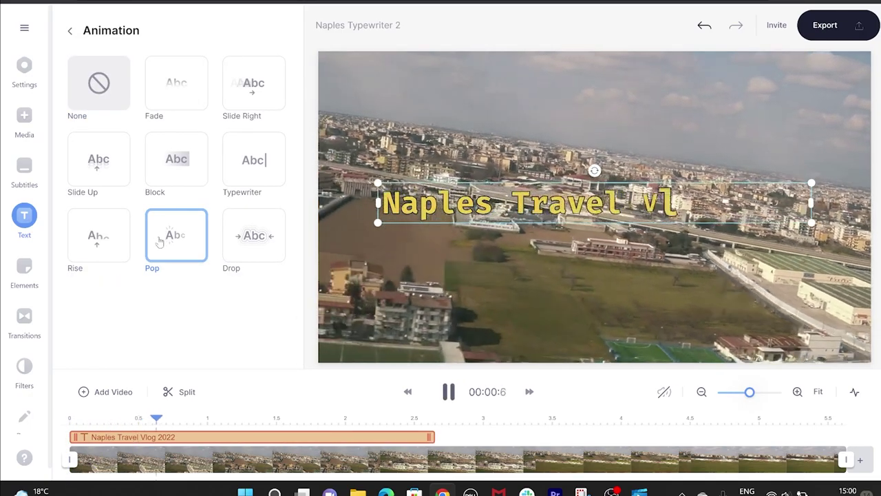
click(100, 167)
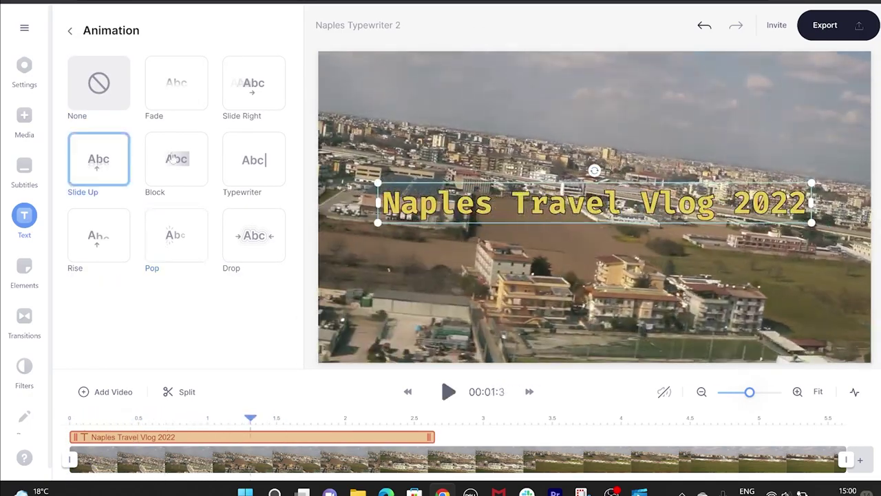
click(176, 159)
click(258, 162)
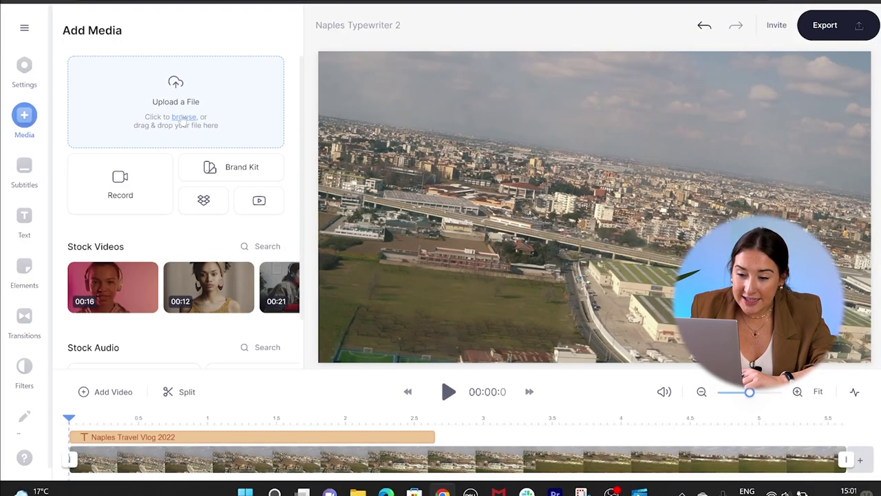
Upload the keyboard-typing sound-effect MP3 to the project
click(184, 118)
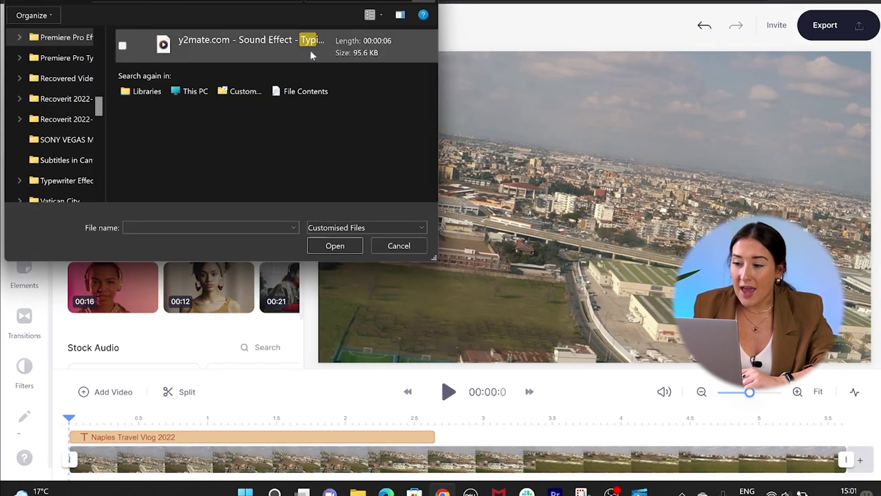
click(302, 55)
key(Return)
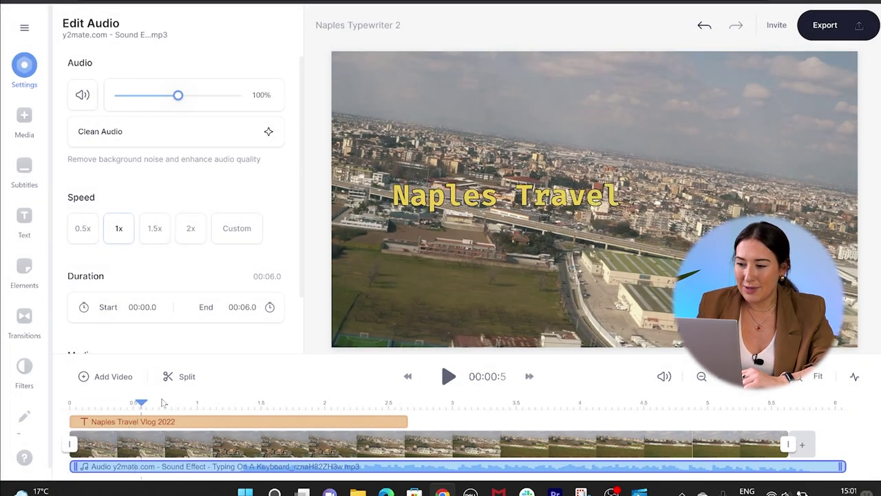
Split the sound effect at 1.3 s, delete the first part, and move the rest to 0
drag(163, 402, 243, 406)
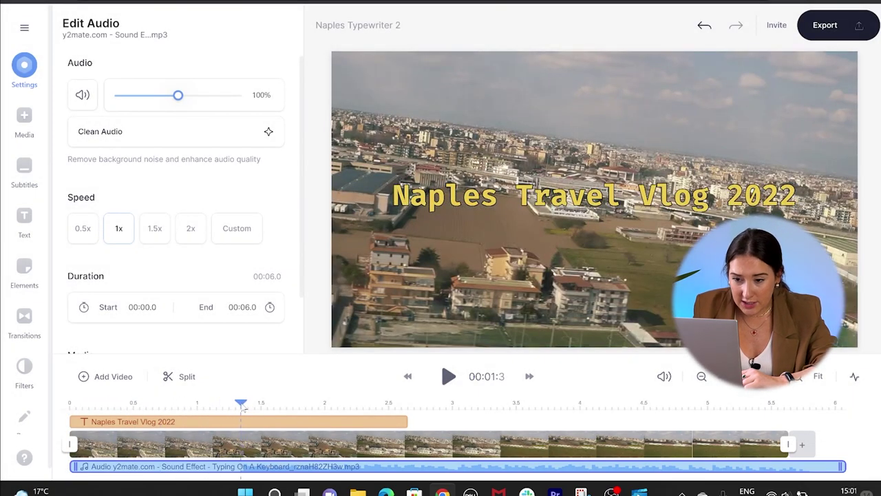
click(186, 377)
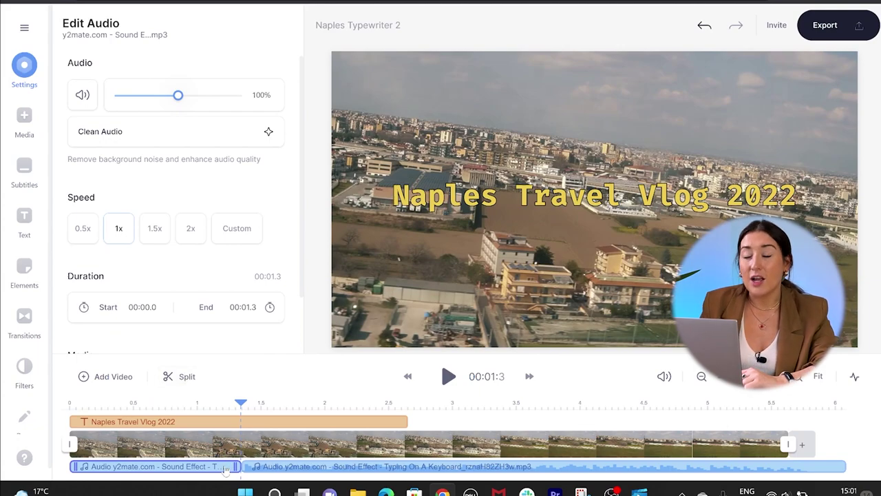
right_click(226, 468)
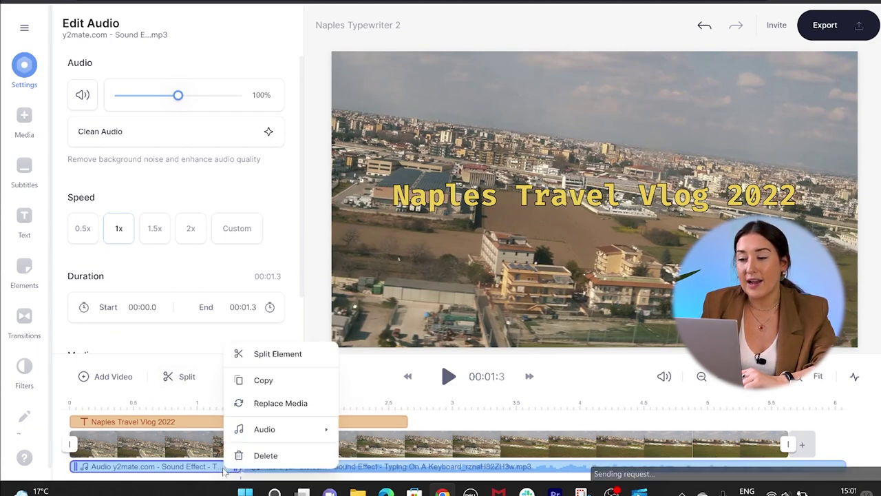
click(265, 455)
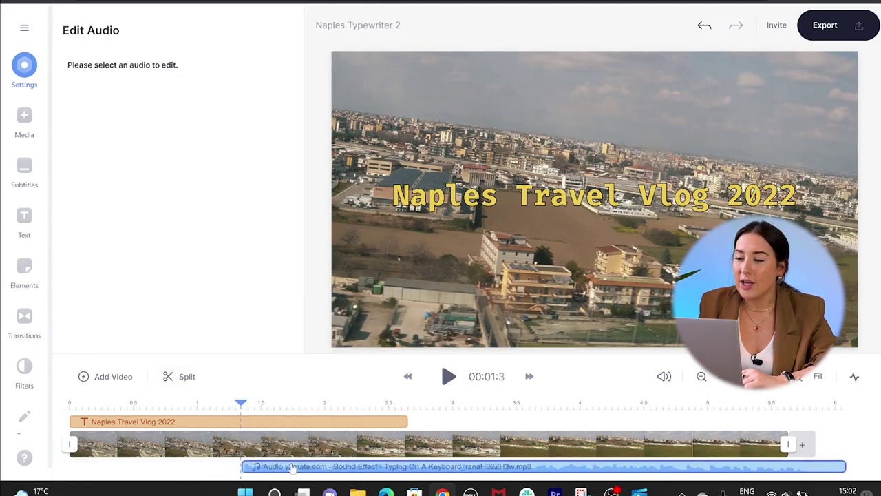
drag(292, 467, 122, 468)
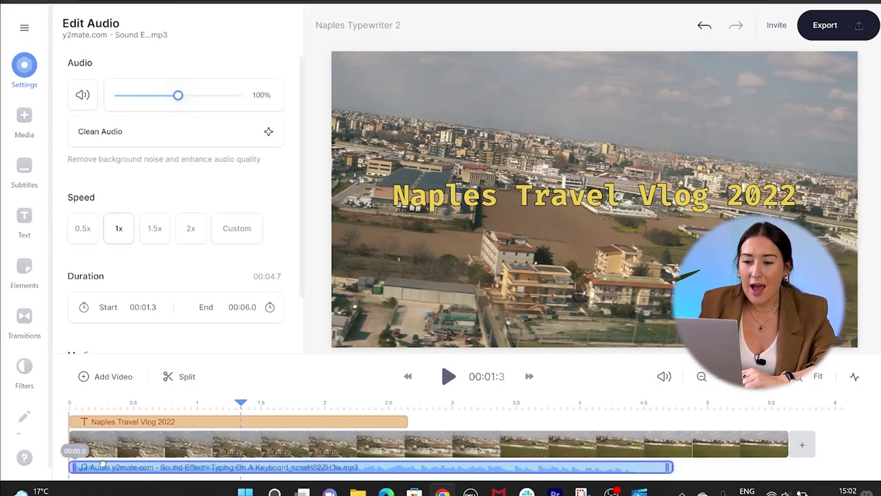
Replay from the start, split the sound at 1.2 s where typing ends, and select the leftover tail
click(67, 402)
key(space)
key(space)
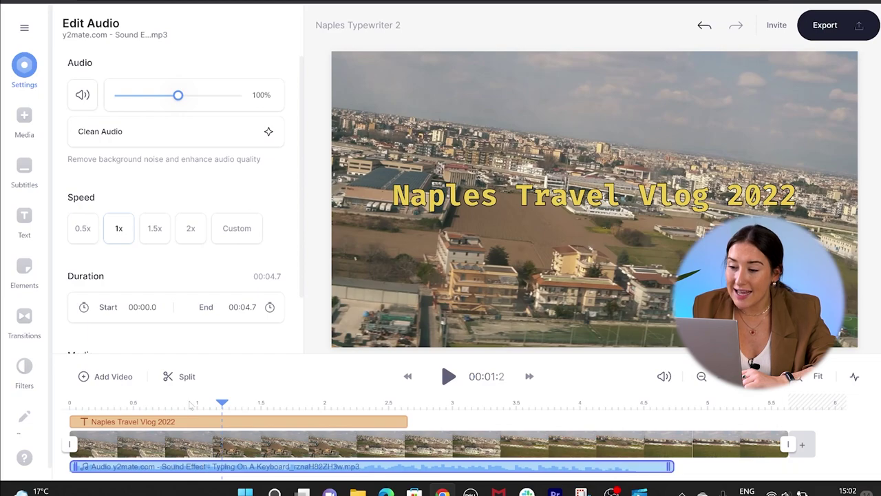
click(182, 377)
click(256, 466)
right_click(258, 466)
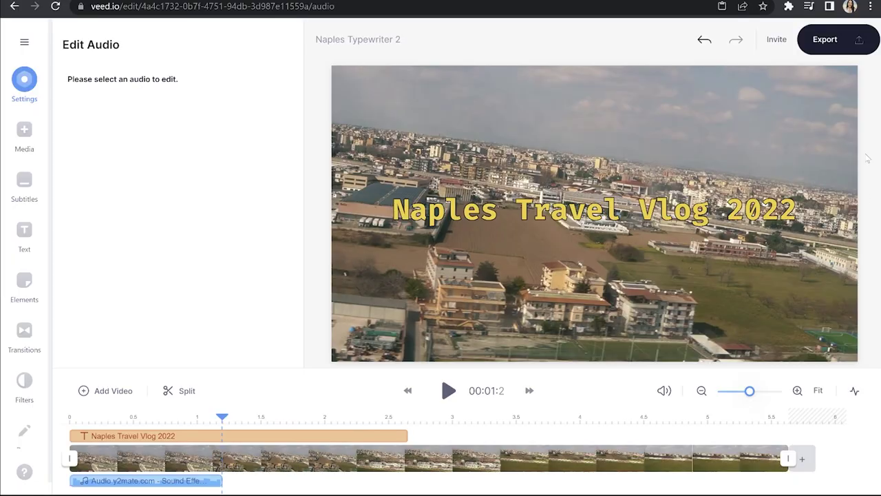
Export the video with the HD quality preset and play back the rendered result
click(819, 41)
click(754, 294)
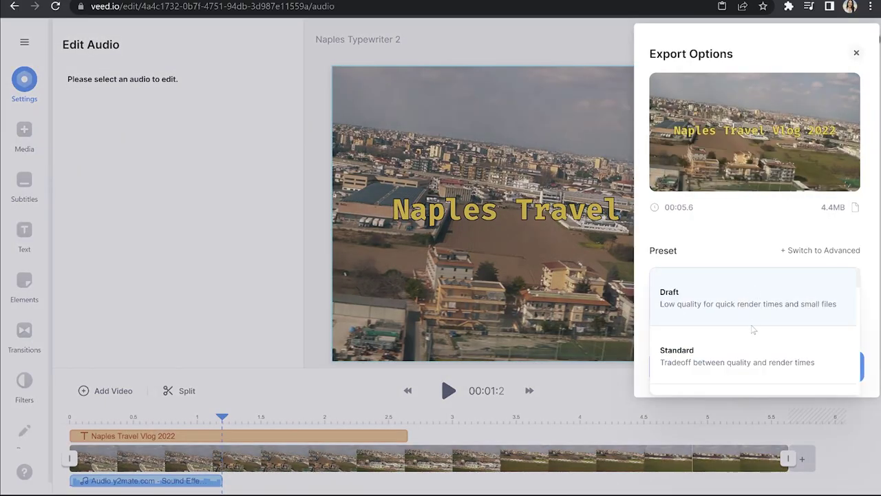
click(750, 330)
click(755, 365)
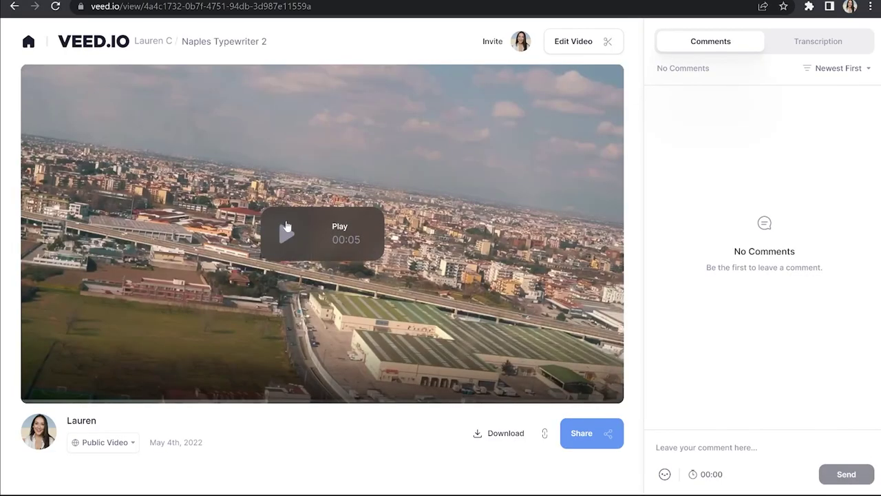
click(286, 225)
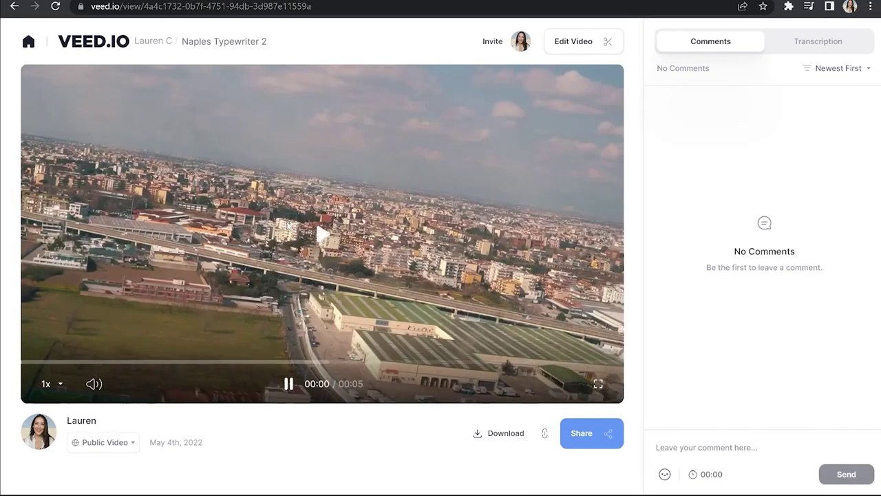
click(299, 183)
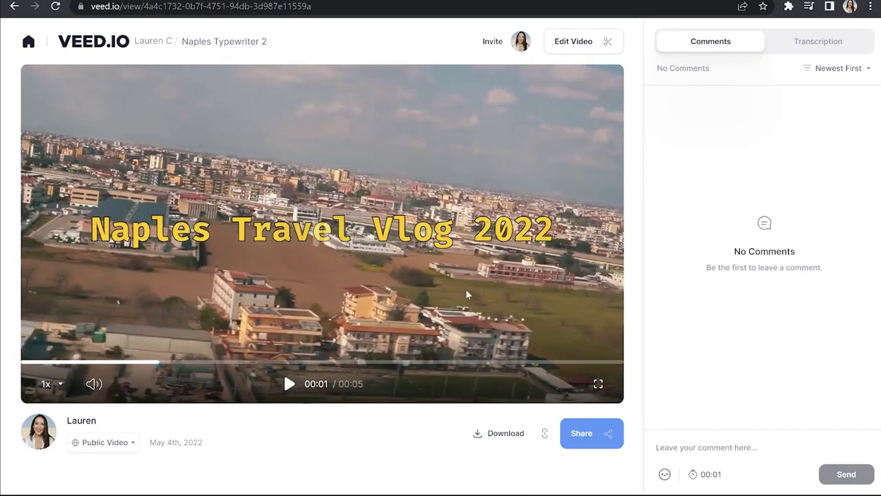